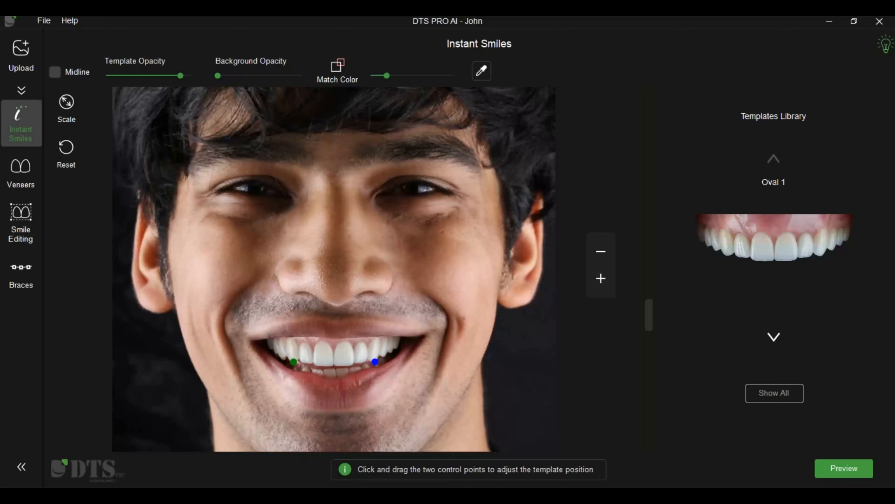
# Step: Reposition the Oval 1 template over the upper teeth with its two control points and check its alignment against the midline guides
pyautogui.moveTo(293, 361); pyautogui.dragTo(296, 363)
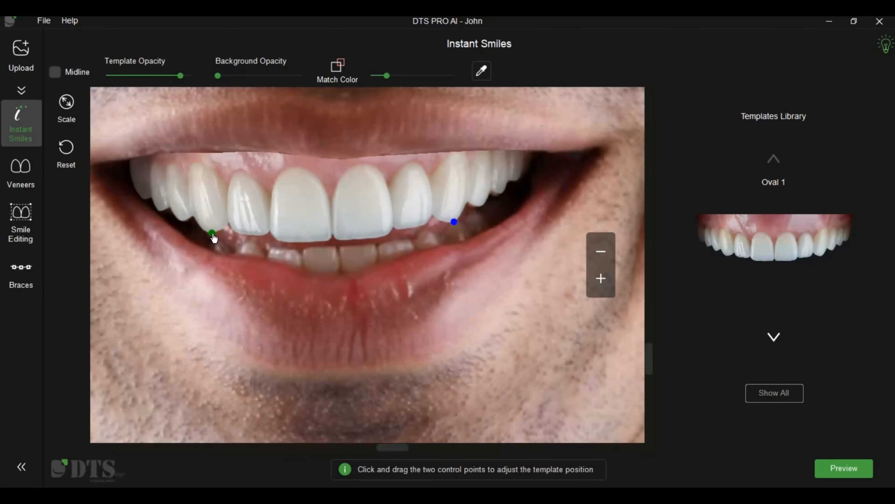
pyautogui.moveTo(213, 230); pyautogui.dragTo(214, 229)
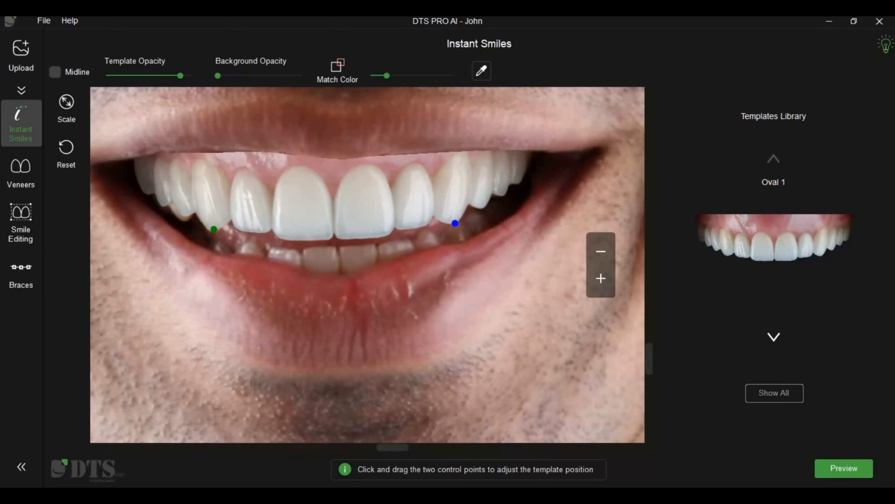
pyautogui.click(56, 72)
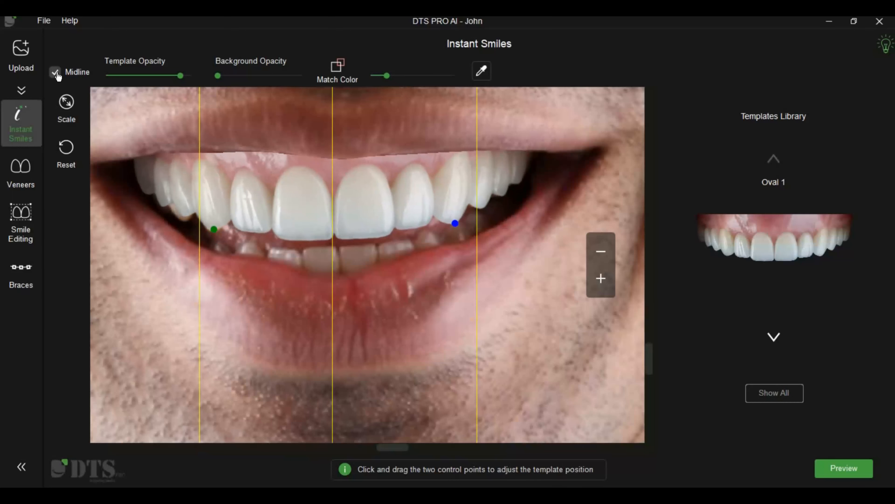
pyautogui.scroll(-7, 368, 269)
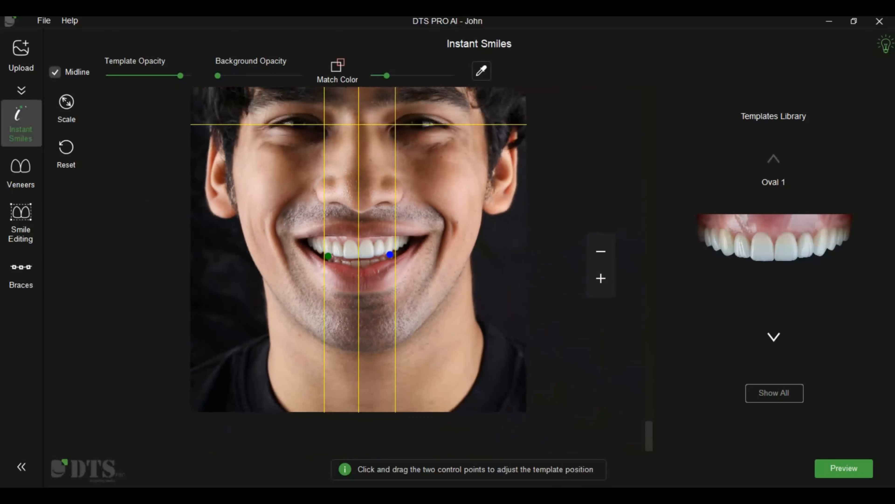
pyautogui.scroll(2, 368, 269)
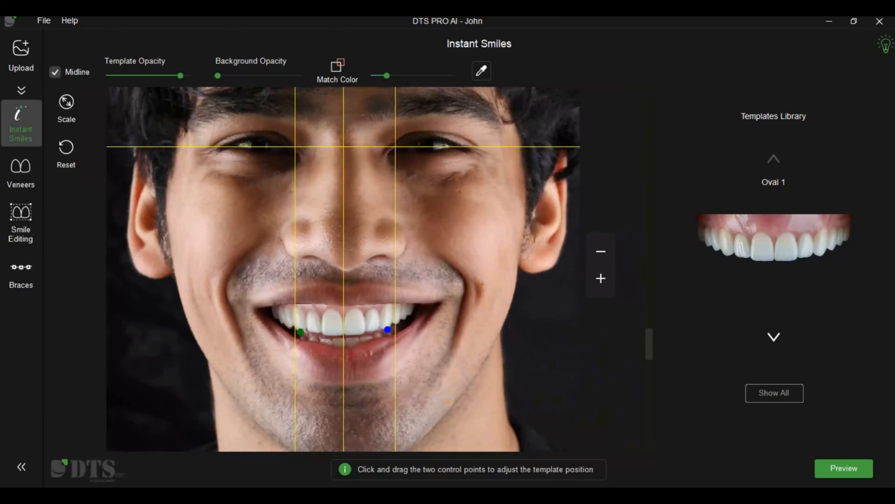
pyautogui.click(55, 73)
# Step: Refine the template's control point placement at reduced template opacity, and raise both the template and background opacity
pyautogui.moveTo(180, 81); pyautogui.dragTo(147, 81)
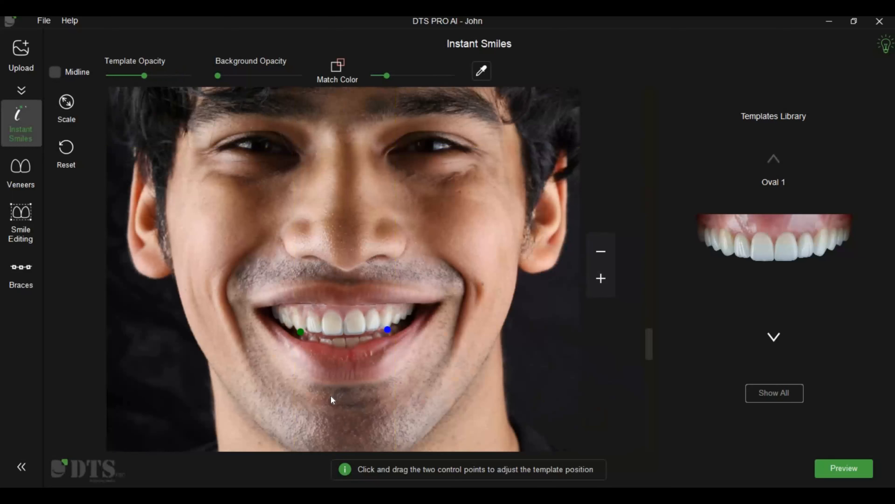
pyautogui.scroll(5, 331, 395)
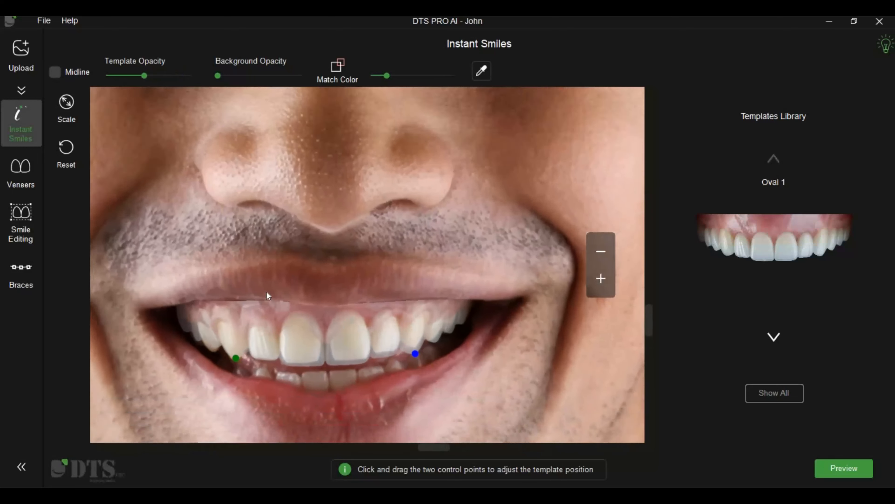
pyautogui.moveTo(267, 292); pyautogui.dragTo(280, 226)
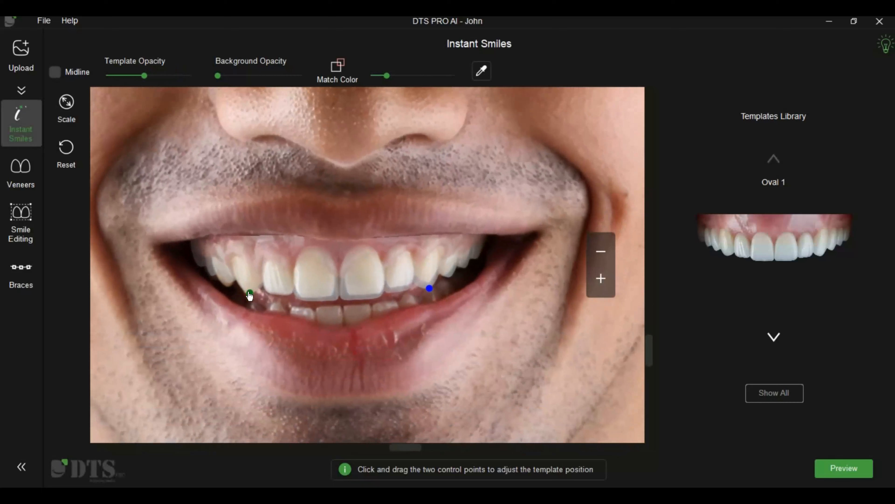
pyautogui.moveTo(249, 293); pyautogui.dragTo(248, 293)
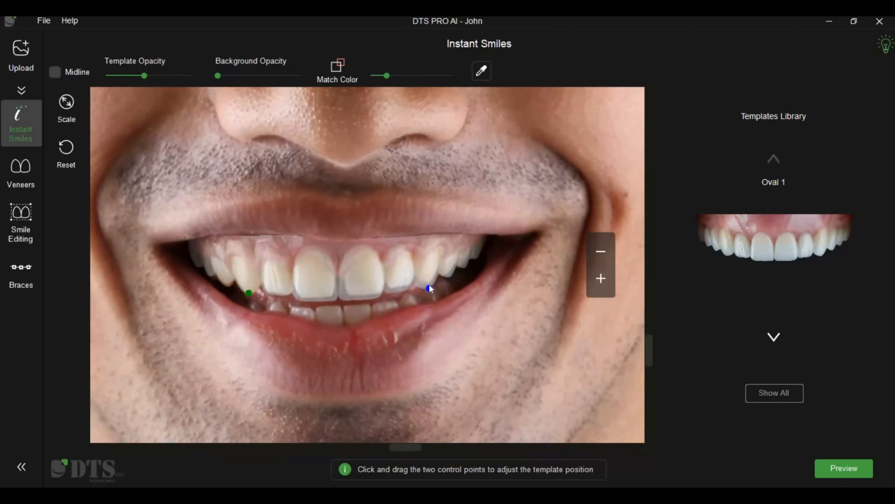
pyautogui.moveTo(144, 76); pyautogui.dragTo(309, 89)
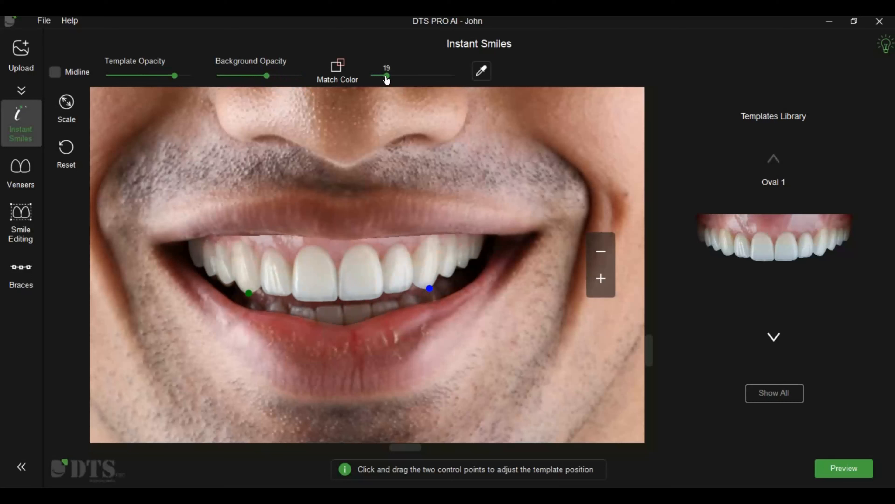
# Step: Slightly increase the Match Color strength and save tooth and gingiva colors sampled from the patient's front tooth and gum
pyautogui.moveTo(387, 81)
pyautogui.mouseDown()
pyautogui.moveTo(447, 80)
pyautogui.moveTo(389, 81)
pyautogui.mouseUp()
pyautogui.click(482, 72)
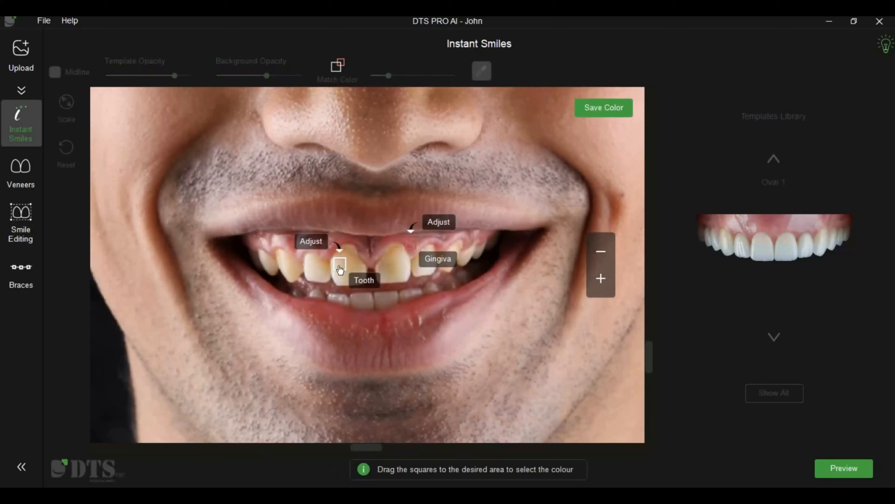
pyautogui.moveTo(345, 269); pyautogui.dragTo(351, 269)
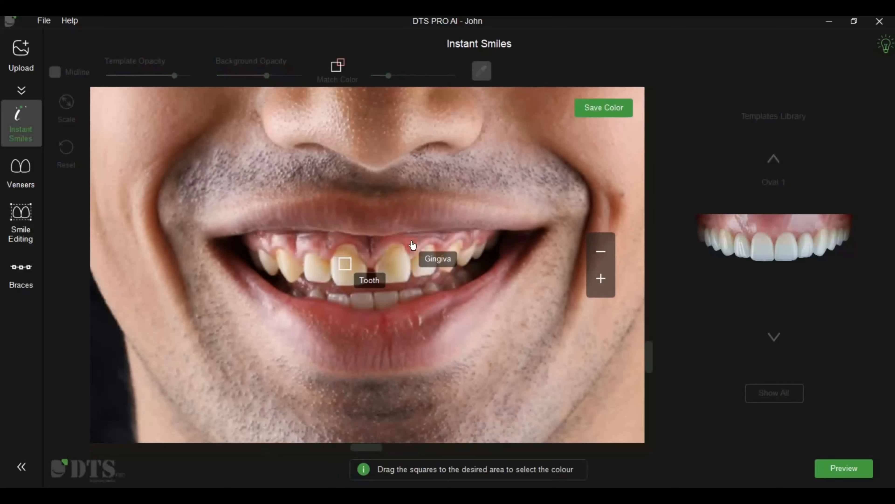
pyautogui.moveTo(413, 246); pyautogui.dragTo(411, 242)
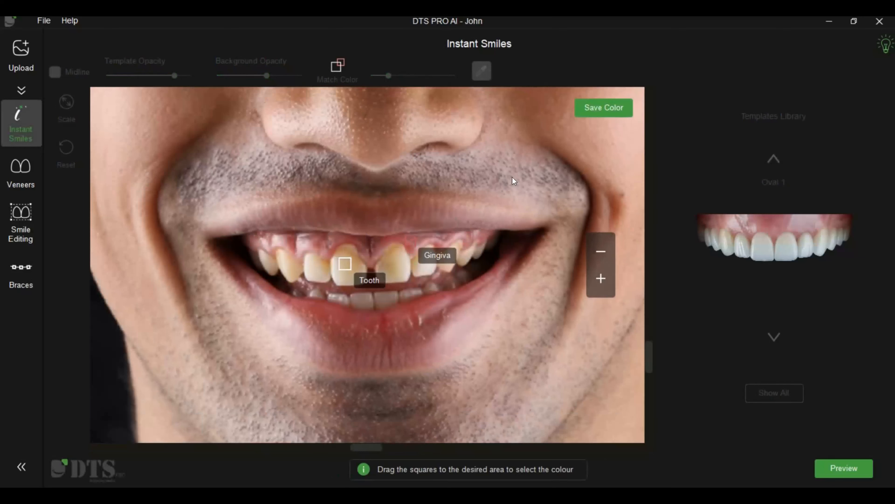
pyautogui.click(589, 111)
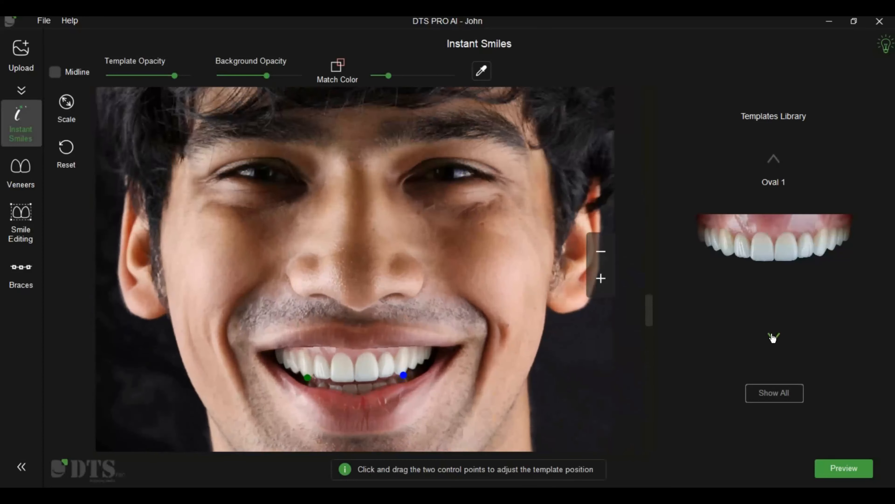
# Step: Browse the template library forward from Oval 1 to Triangular 2 UL, comparing each template on the patient's smile
pyautogui.click(773, 337)
pyautogui.click(773, 337)
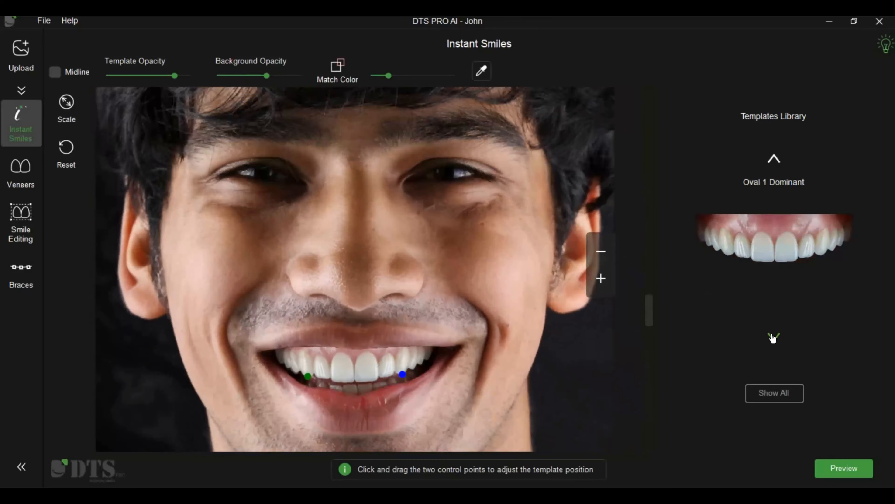
pyautogui.click(773, 337)
pyautogui.click(773, 337)
pyautogui.click(773, 337)
pyautogui.click(773, 337)
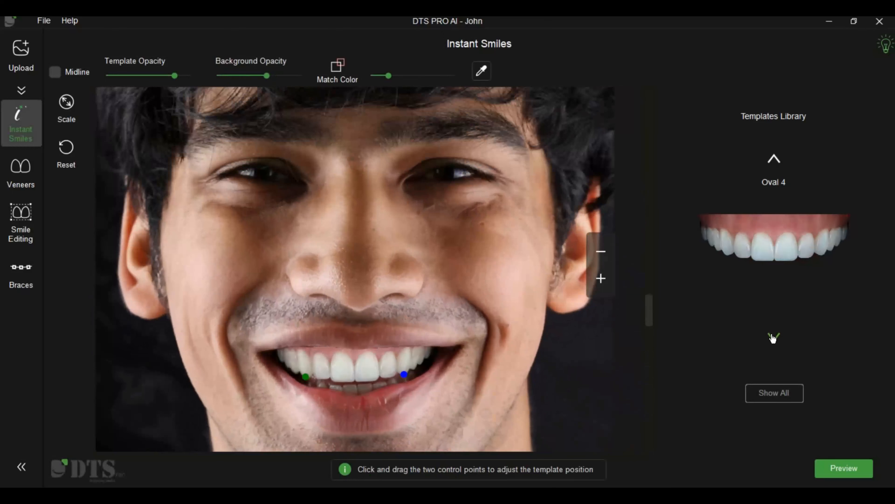
pyautogui.click(773, 337)
pyautogui.click(773, 337)
pyautogui.click(773, 337)
pyautogui.click(773, 337)
pyautogui.click(773, 337)
pyautogui.click(773, 337)
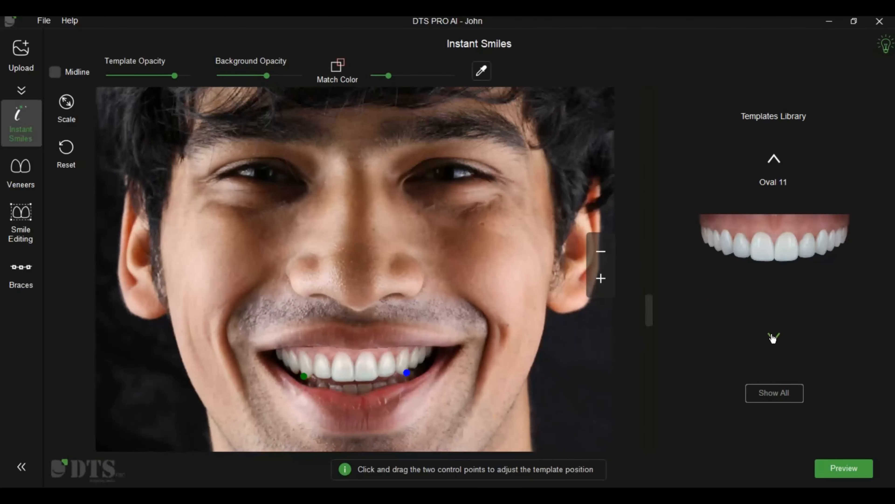
pyautogui.click(773, 337)
pyautogui.click(773, 337)
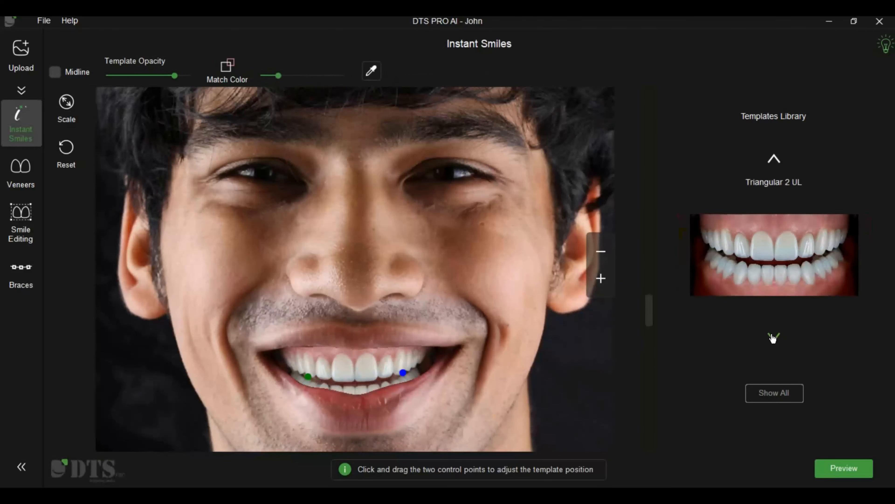
# Step: Mark Triangular 21 and Rectangular 1 as favorites in the full template library and review the favorites list
pyautogui.click(777, 389)
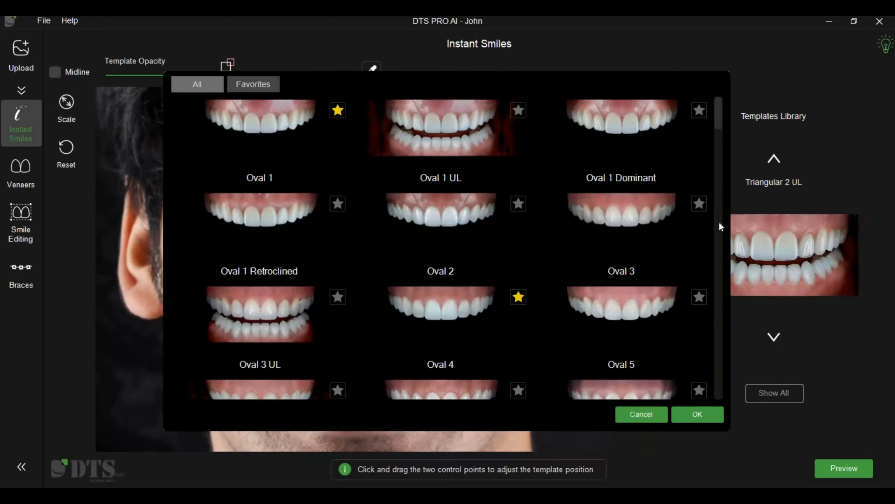
pyautogui.scroll(-15, 719, 221)
pyautogui.scroll(-10, 726, 258)
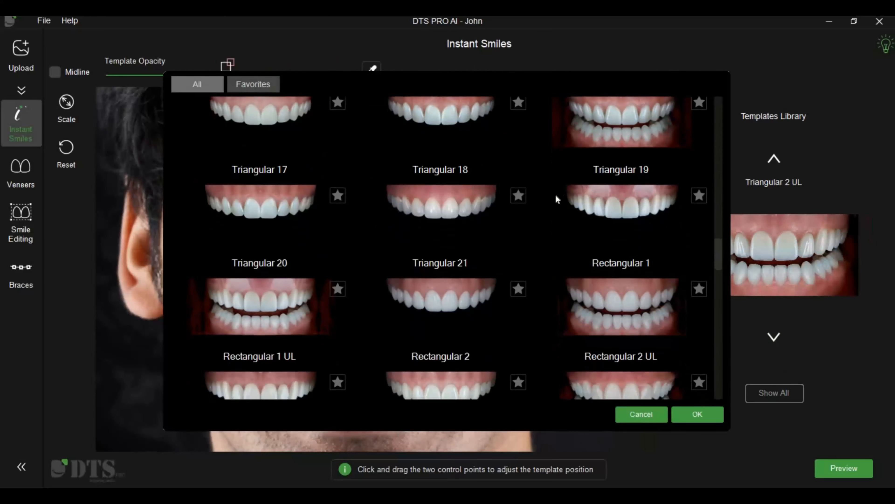
pyautogui.click(694, 195)
pyautogui.click(271, 83)
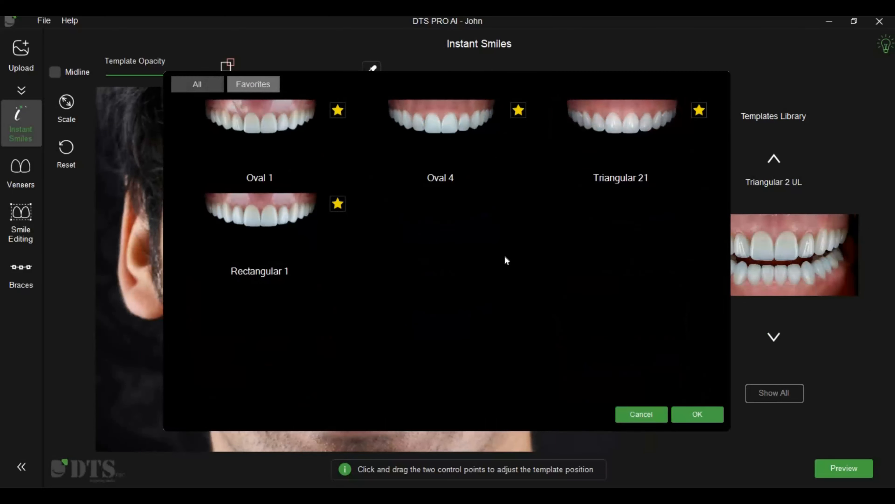
pyautogui.click(700, 414)
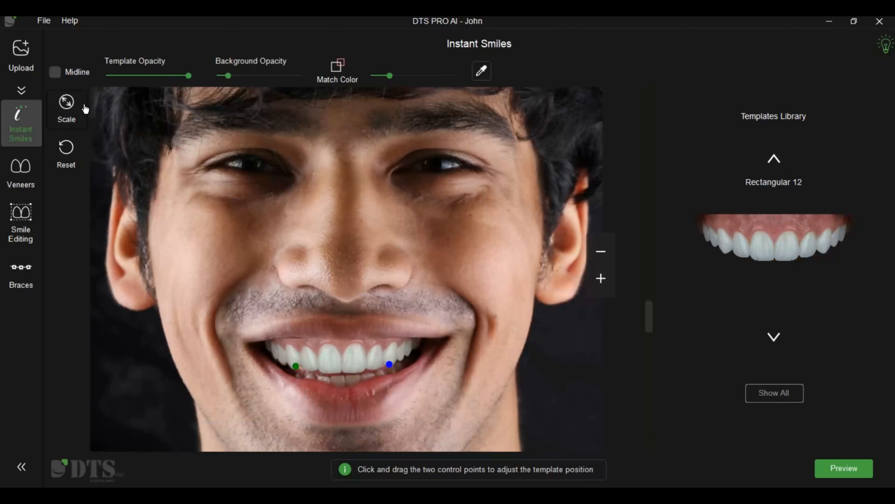
# Step: Scale the Rectangular 12 template's width with symmetry off, slightly increasing the left and right buccal corridors and the stretching
pyautogui.moveTo(119, 123); pyautogui.dragTo(713, 101)
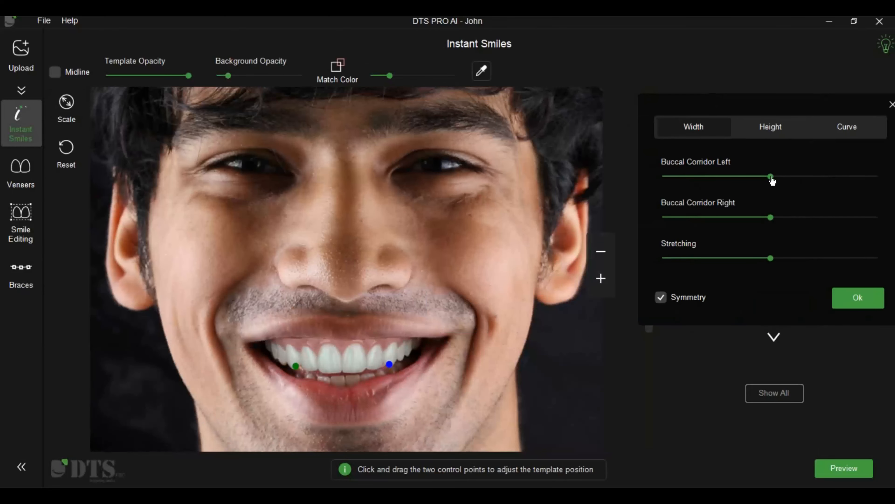
pyautogui.moveTo(772, 180)
pyautogui.mouseDown()
pyautogui.moveTo(812, 174)
pyautogui.moveTo(772, 181)
pyautogui.mouseUp()
pyautogui.click(662, 298)
pyautogui.click(789, 218)
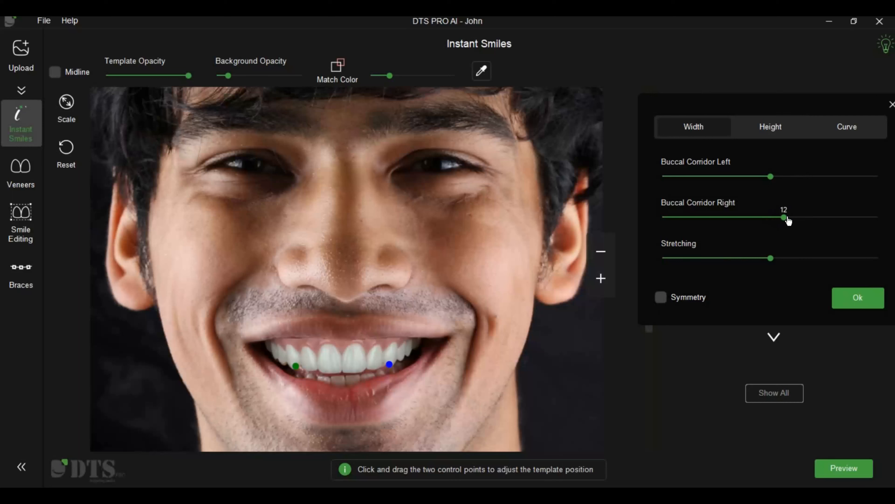
pyautogui.click(775, 217)
pyautogui.click(789, 176)
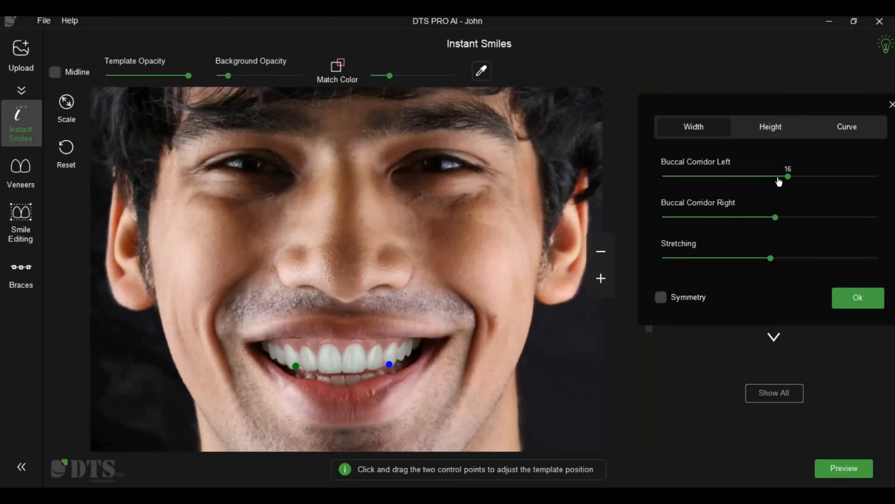
pyautogui.click(779, 178)
pyautogui.click(787, 260)
pyautogui.moveTo(777, 261); pyautogui.dragTo(774, 261)
# Step: Adjust the template's vertical height and reduce its Curve of Spee, applying the scaling
pyautogui.click(813, 178)
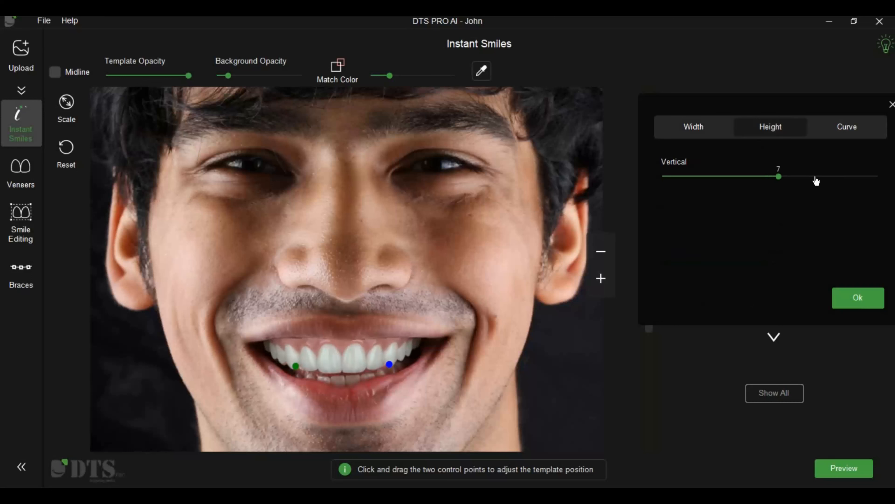
pyautogui.moveTo(796, 181); pyautogui.dragTo(741, 186)
pyautogui.click(847, 127)
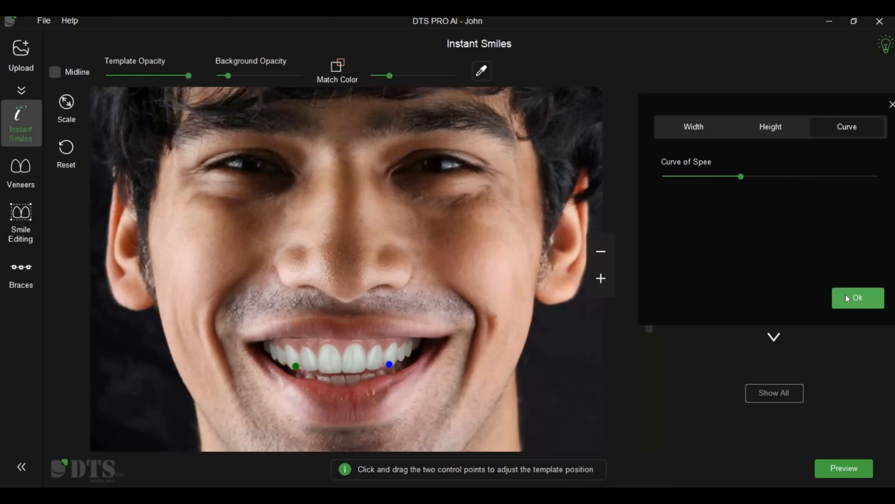
pyautogui.click(847, 298)
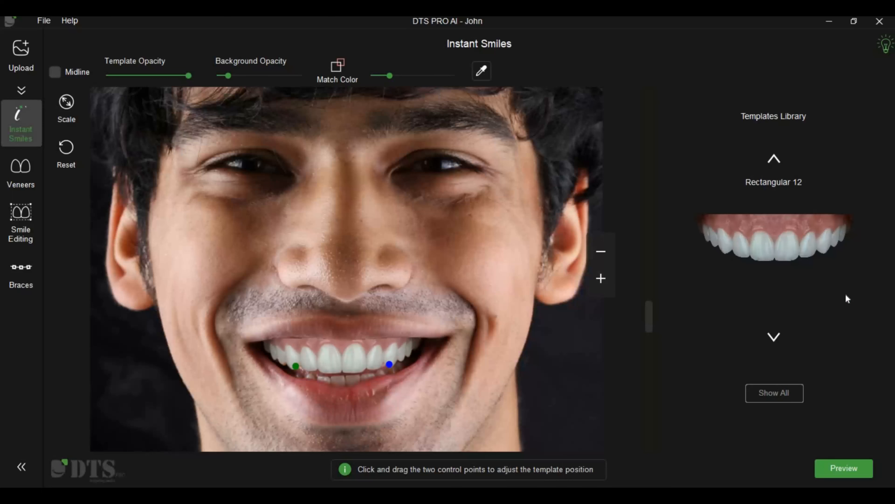
# Step: Open the smile preview and adjust the tooth shade to a whiteness of 58 with slightly raised brightness
pyautogui.click(828, 468)
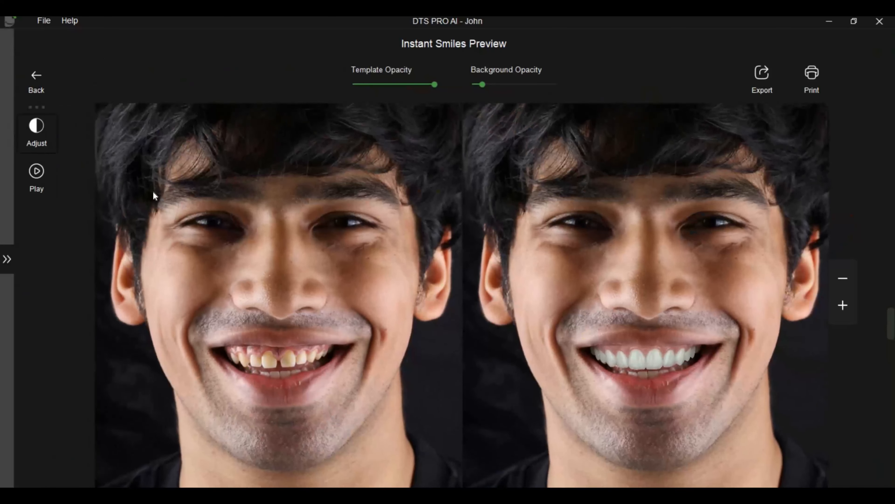
pyautogui.moveTo(180, 197); pyautogui.dragTo(211, 198)
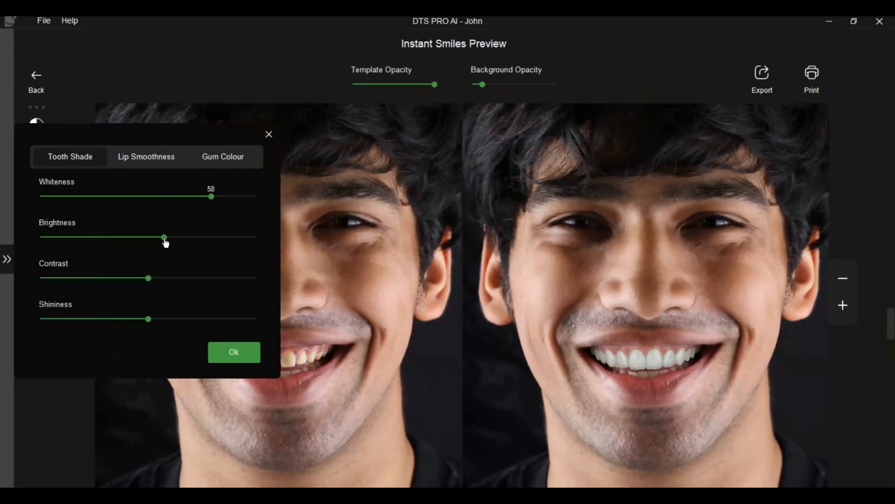
pyautogui.moveTo(165, 242)
pyautogui.mouseDown()
pyautogui.moveTo(184, 242)
pyautogui.moveTo(161, 240)
pyautogui.mouseUp()
# Step: Increase the lip smoothness and fine-tune the gum colour of the previewed smile, applying the adjustments
pyautogui.click(161, 164)
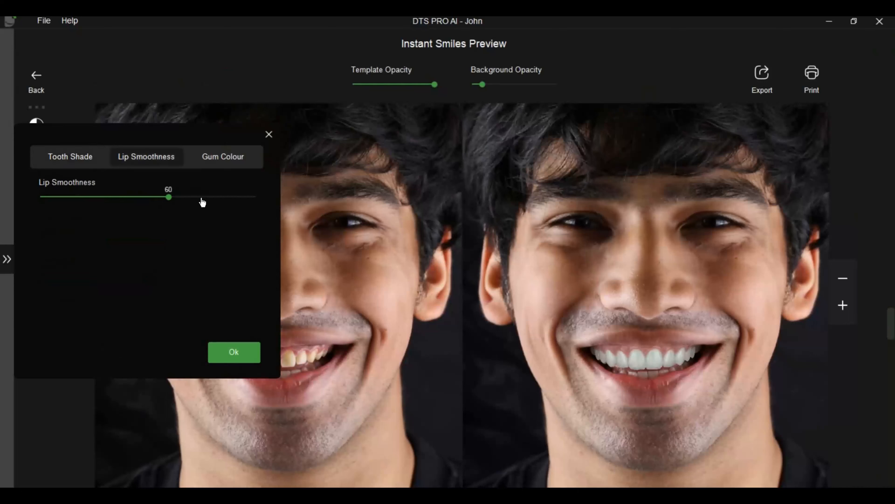
pyautogui.click(202, 198)
pyautogui.click(131, 199)
pyautogui.moveTo(131, 202); pyautogui.dragTo(151, 204)
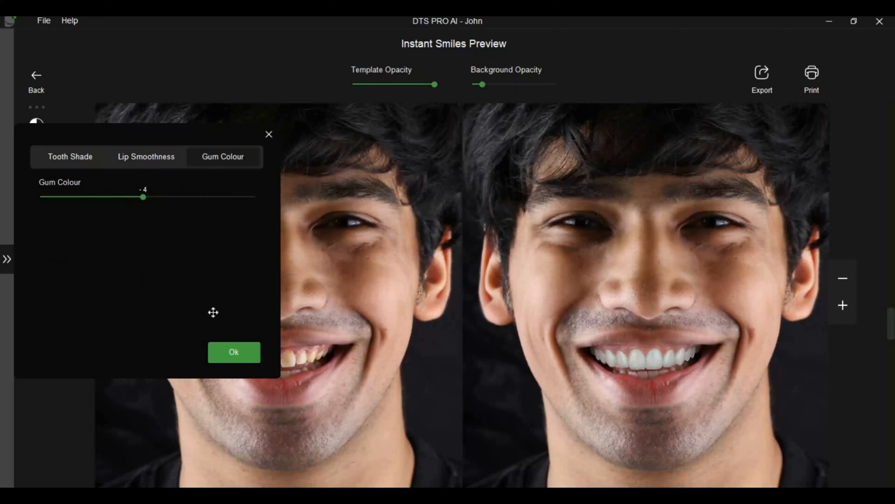
pyautogui.click(230, 352)
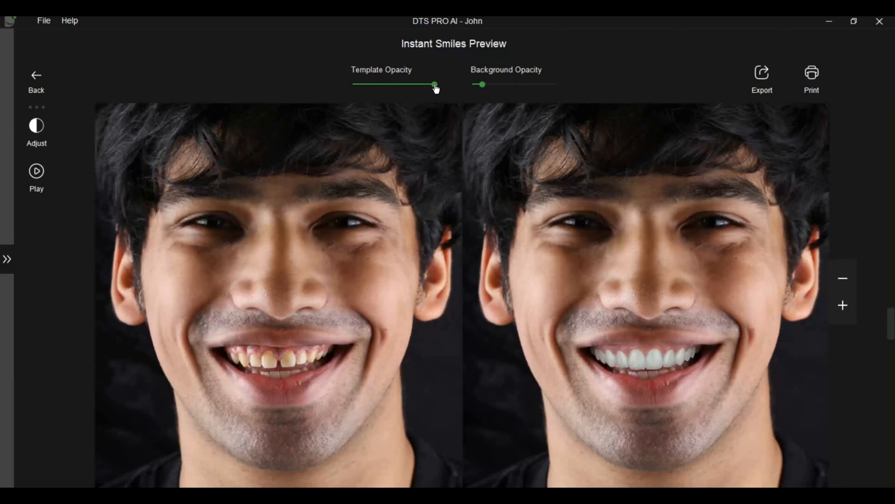
# Step: Set the preview's template opacity to 93 and play the before-and-after smile presentation
pyautogui.moveTo(436, 88); pyautogui.dragTo(434, 88)
pyautogui.click(50, 181)
# Step: Open the JPEG export dialog for the smile preview and close it without saving
pyautogui.click(775, 67)
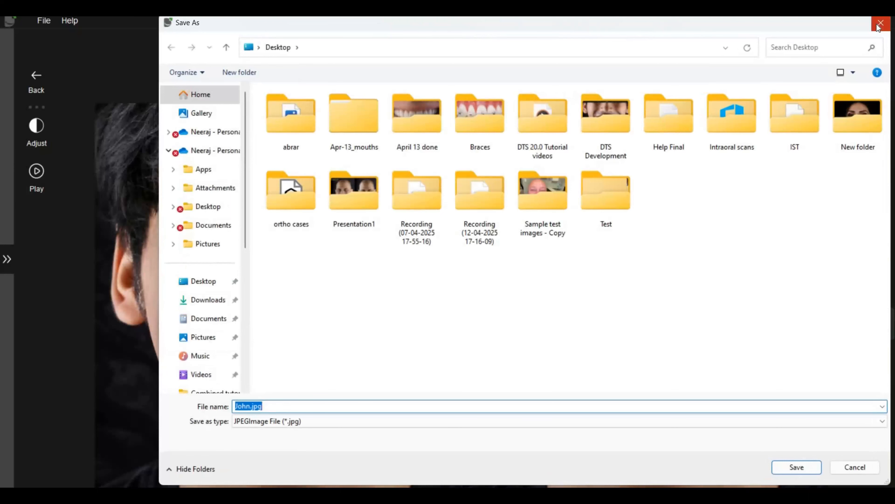
pyautogui.click(878, 25)
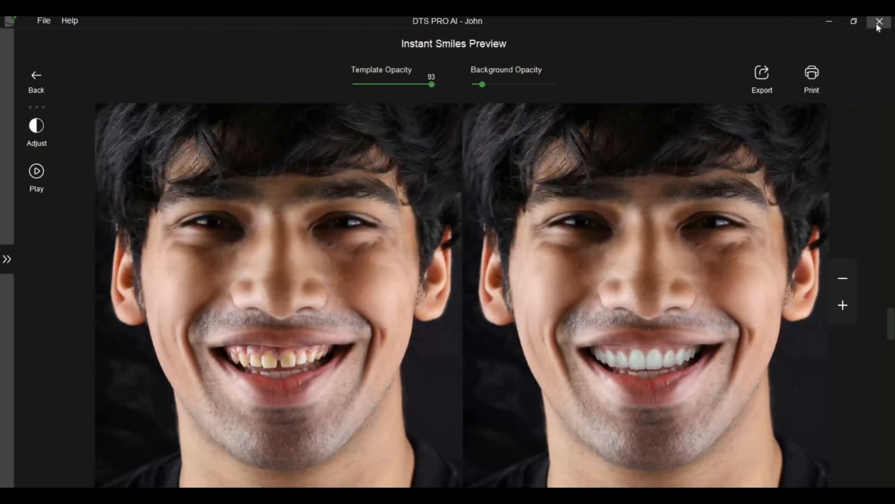